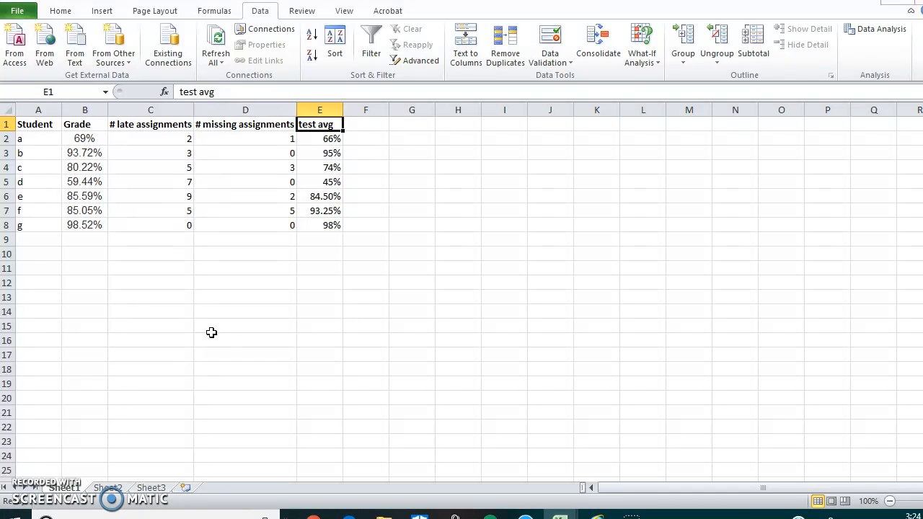
Examine the student list and the Grade, # late assignments, # missing assignments and test avg columns.
{"action": "left_click_drag", "start_coordinate": [39, 138], "coordinate": [42, 220]}
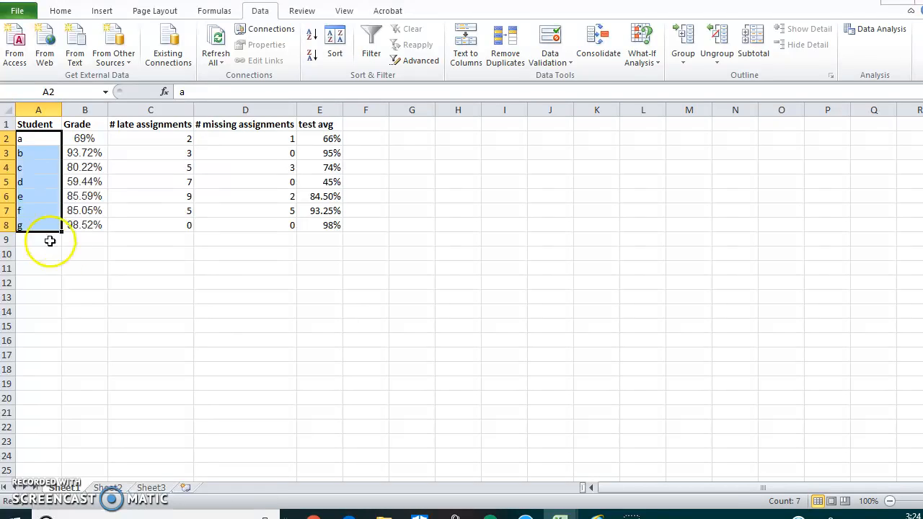
{"action": "left_click", "coordinate": [91, 271]}
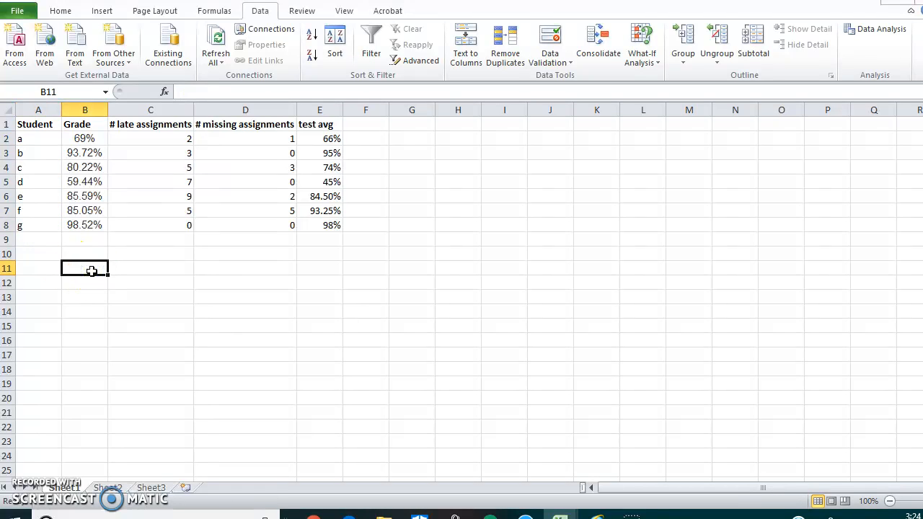
{"action": "left_click", "coordinate": [86, 109]}
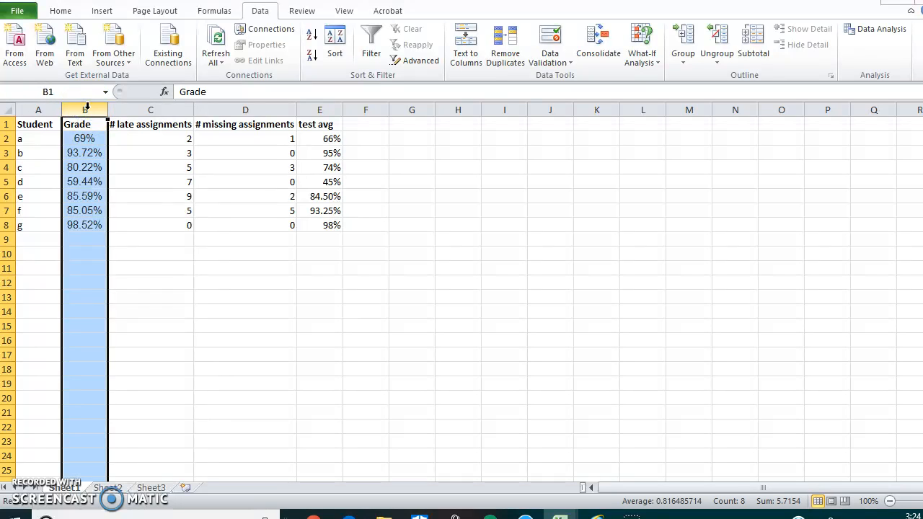
{"action": "left_click", "coordinate": [147, 109]}
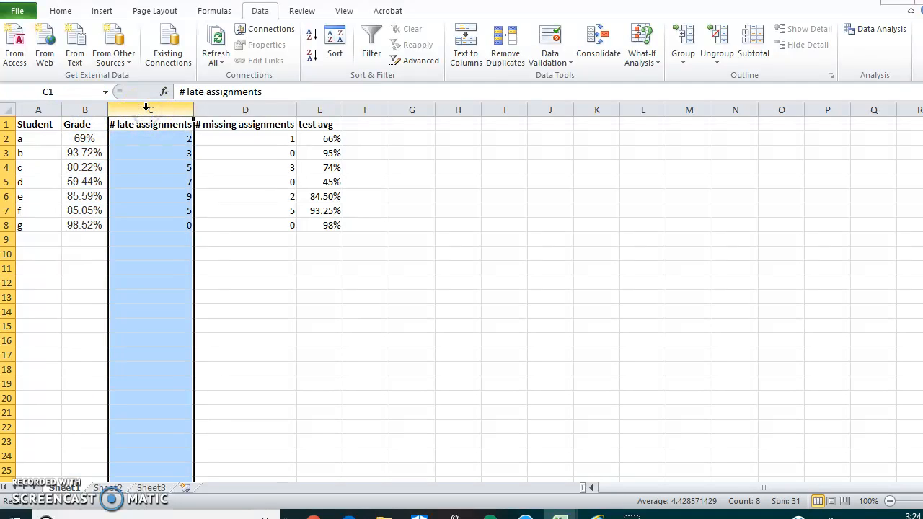
{"action": "left_click", "coordinate": [253, 108]}
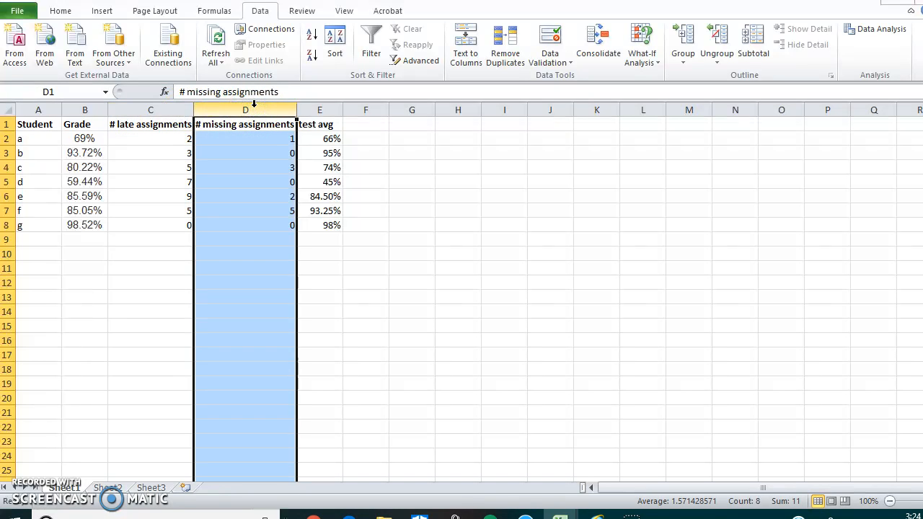
{"action": "left_click", "coordinate": [320, 107]}
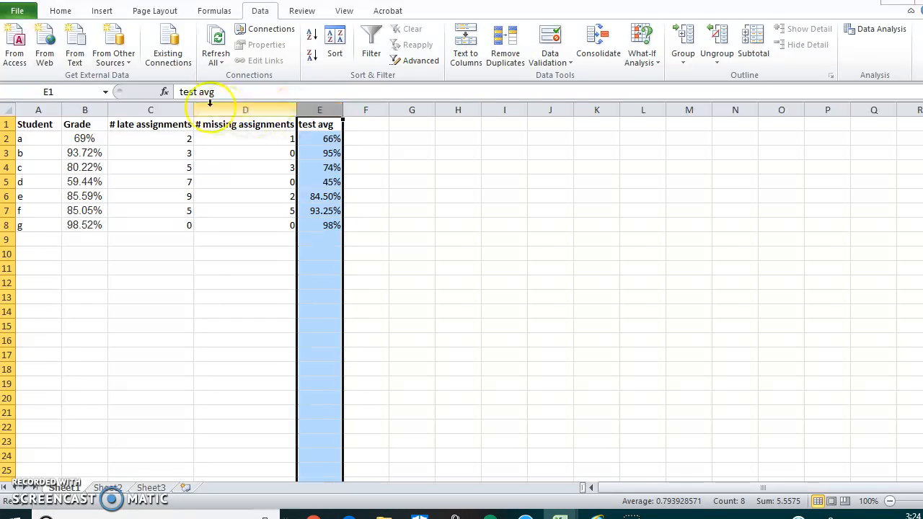
{"action": "left_click_drag", "start_coordinate": [175, 103], "coordinate": [301, 110]}
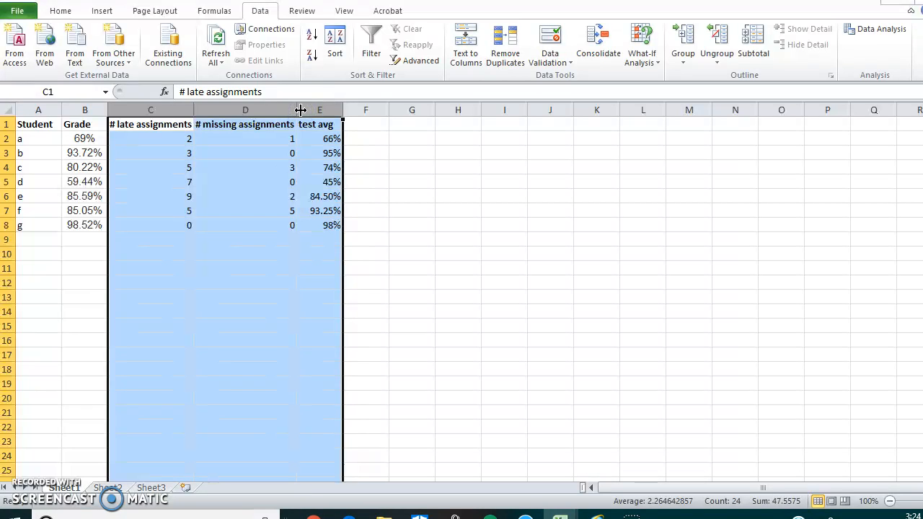
{"action": "left_click", "coordinate": [63, 243]}
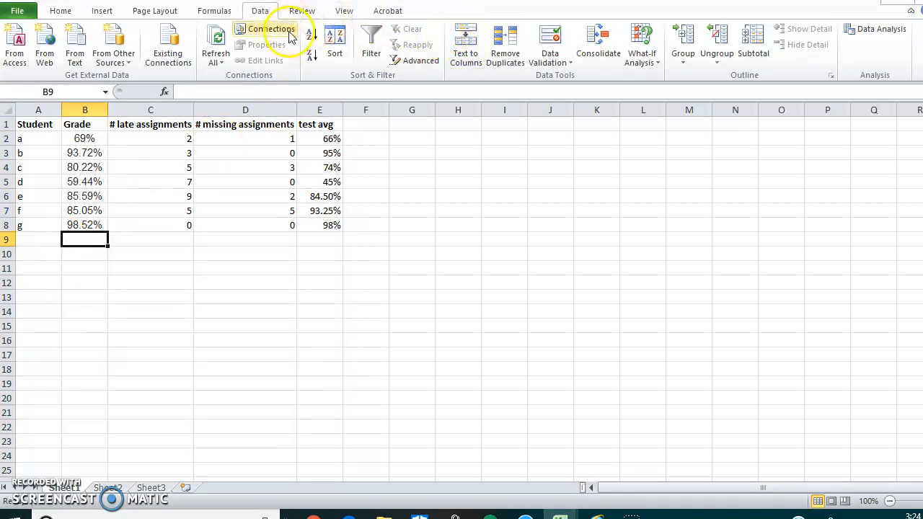
Start a Regression from the data analysis tools and set its Input X Range to $C$2:$E$8.
{"action": "left_click", "coordinate": [258, 12]}
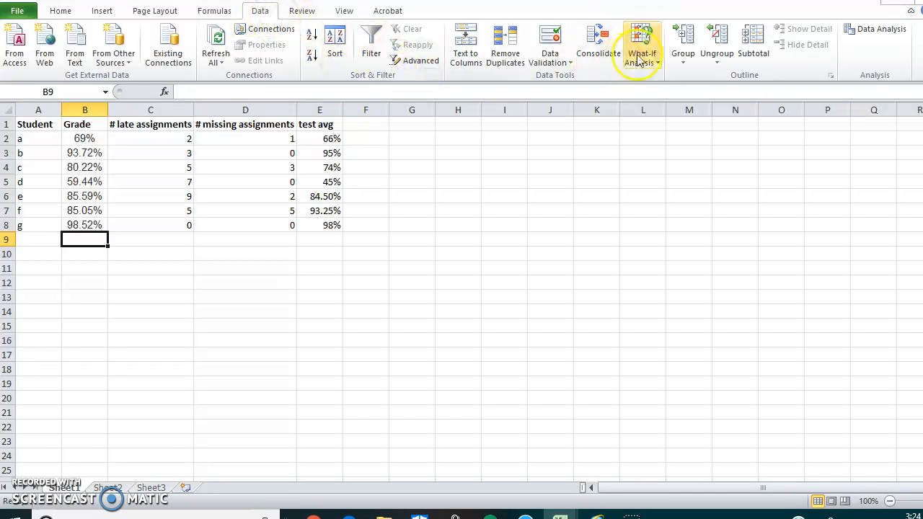
{"action": "left_click", "coordinate": [860, 36]}
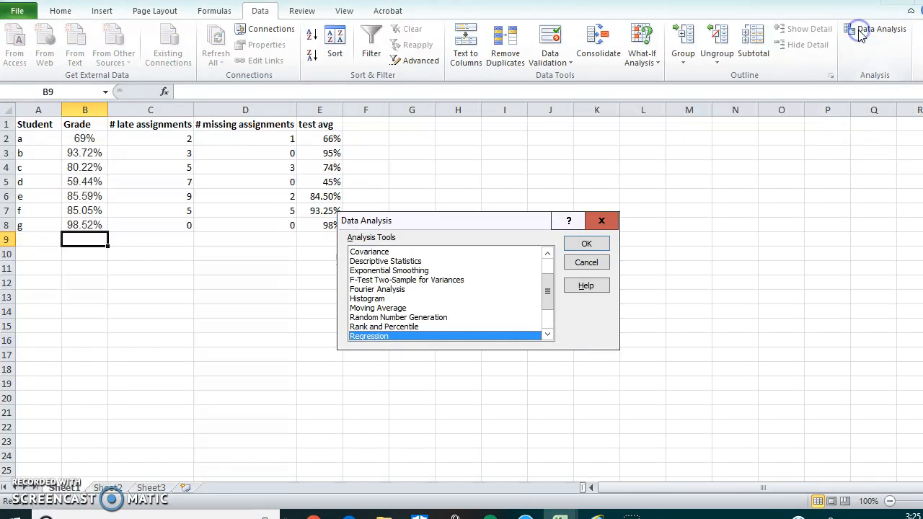
{"action": "left_click_drag", "start_coordinate": [547, 290], "coordinate": [548, 267]}
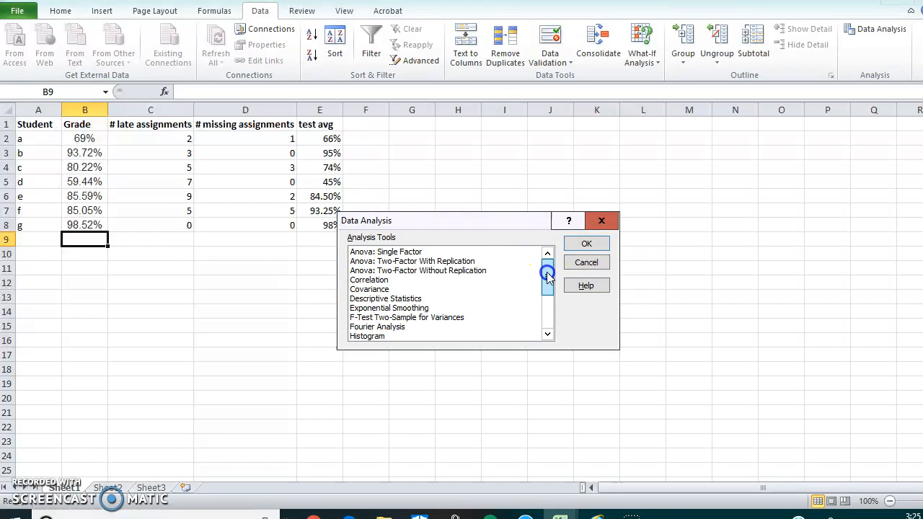
{"action": "left_click_drag", "start_coordinate": [548, 277], "coordinate": [549, 317]}
{"action": "left_click", "coordinate": [356, 290]}
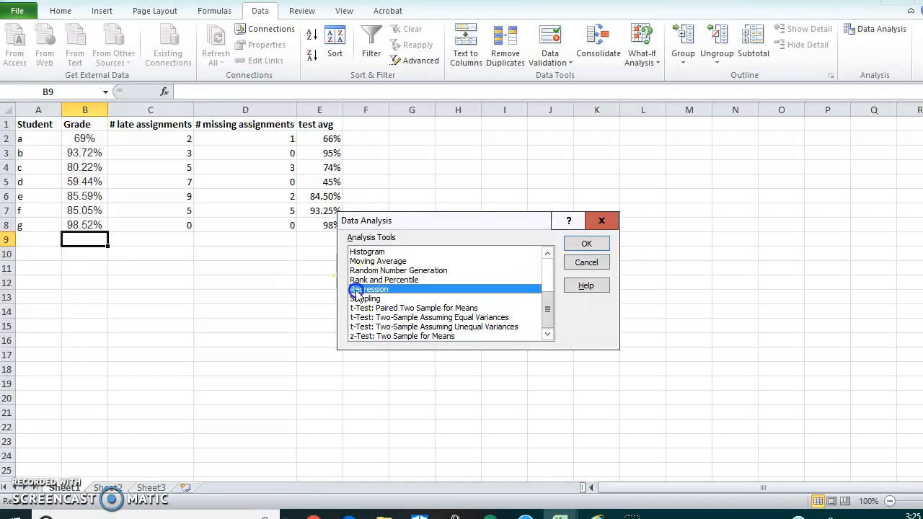
{"action": "left_click", "coordinate": [583, 245]}
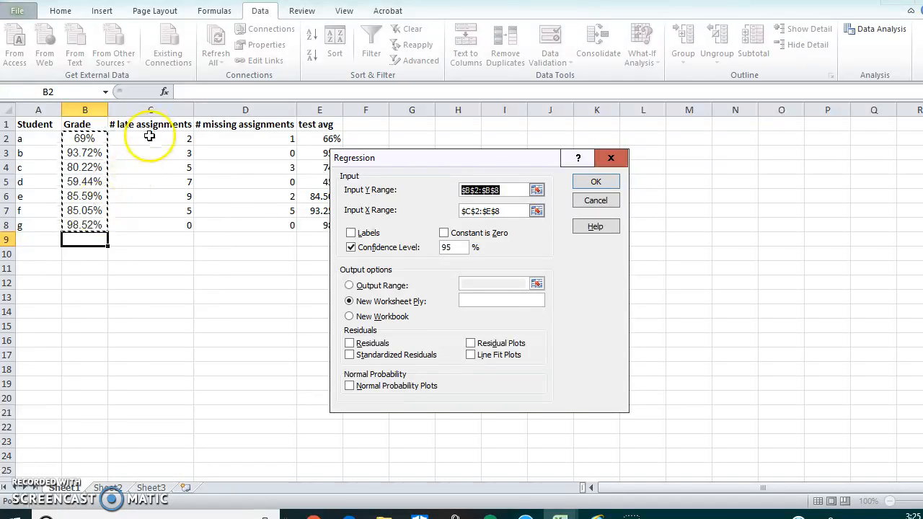
{"action": "left_click_drag", "start_coordinate": [513, 210], "coordinate": [462, 212]}
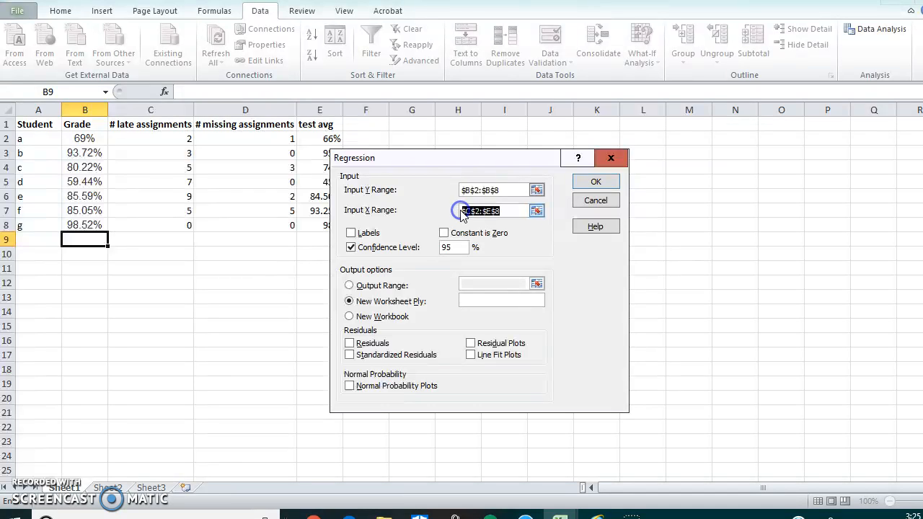
{"action": "left_click_drag", "start_coordinate": [153, 142], "coordinate": [302, 225]}
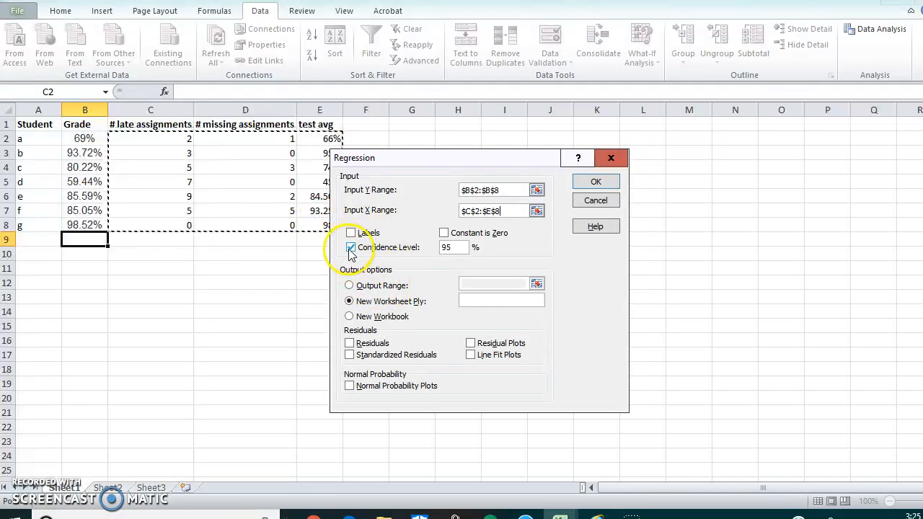
Try a 99% confidence level for the regression and restore it to 95%.
{"action": "double_click", "coordinate": [437, 247]}
{"action": "type", "text": "9"}
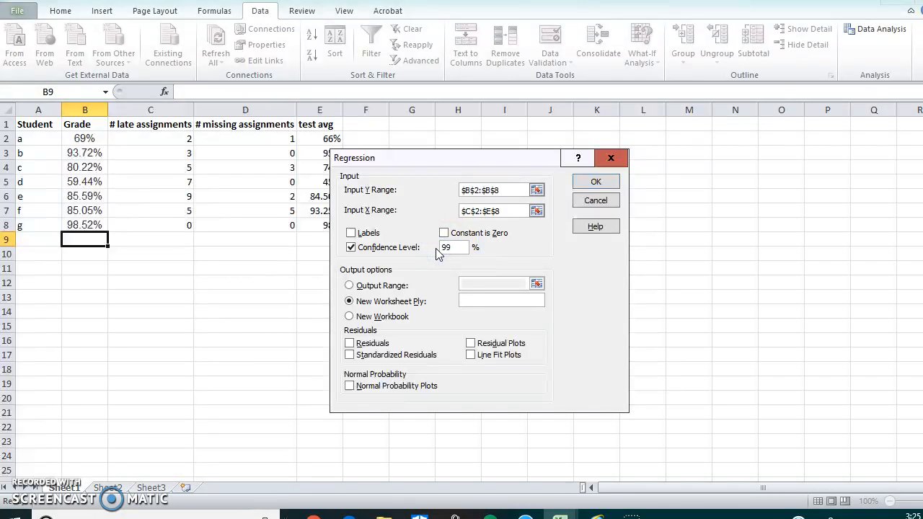
{"action": "key", "text": "BackSpace"}
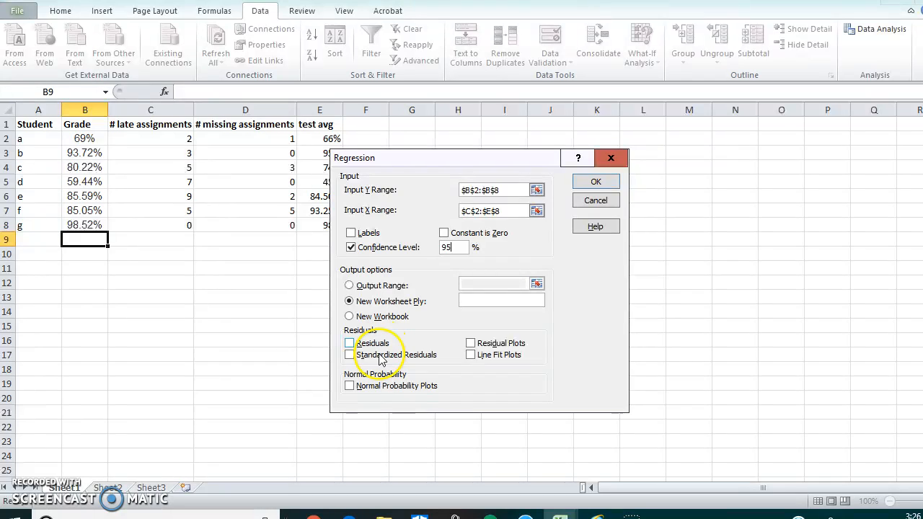
Include normal probability plots and run the regression with output on a new worksheet.
{"action": "left_click", "coordinate": [350, 386]}
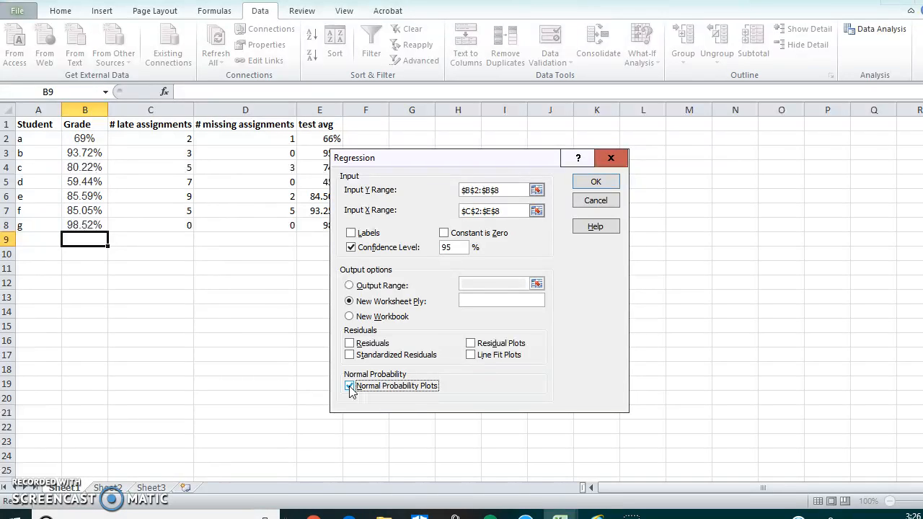
{"action": "left_click", "coordinate": [589, 183]}
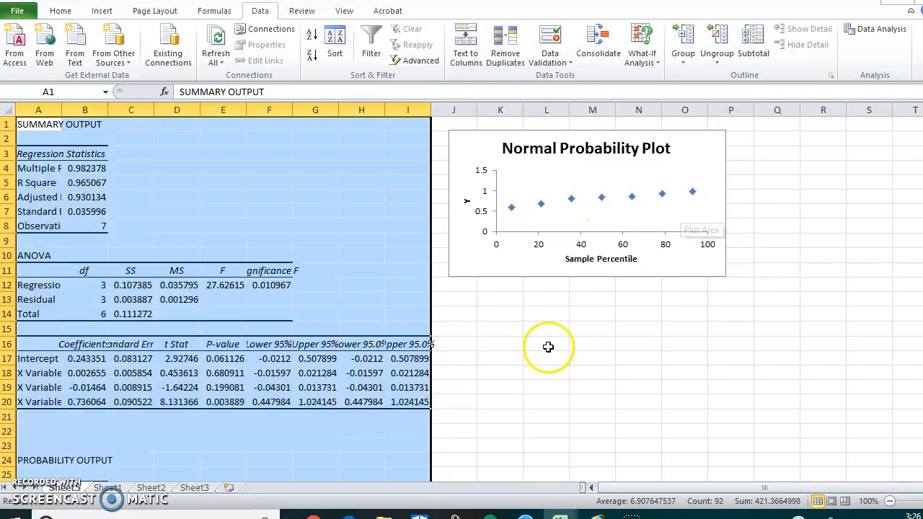
Delete the Normal Probability Plot chart and widen columns A through I of the regression output to fit their contents.
{"action": "left_click", "coordinate": [578, 207]}
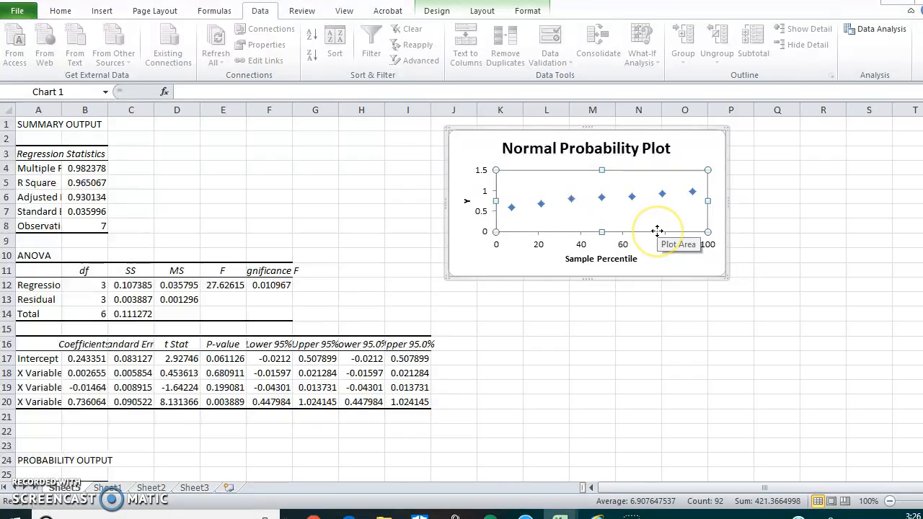
{"action": "left_click", "coordinate": [684, 261]}
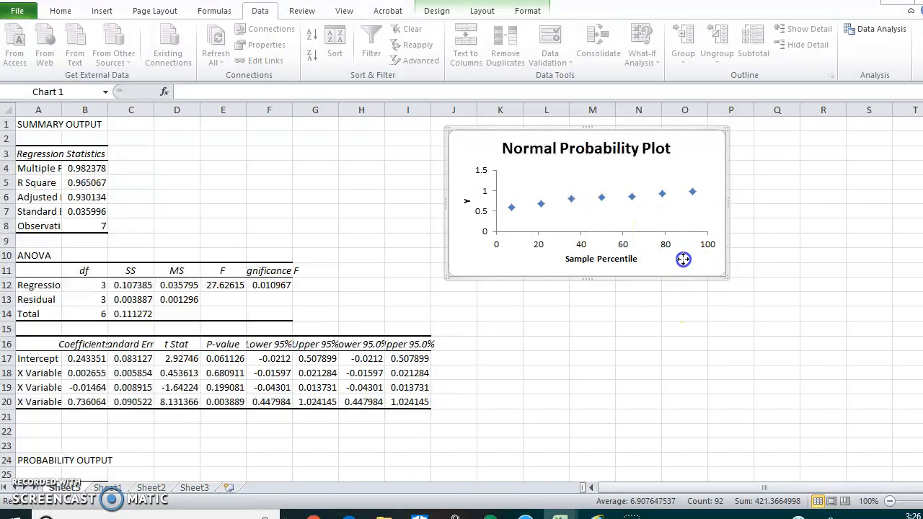
{"action": "key", "text": "Delete"}
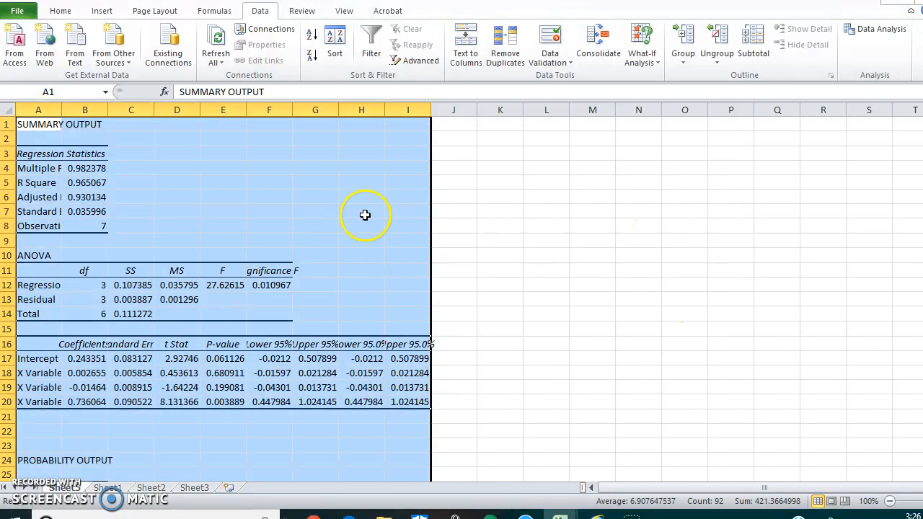
{"action": "left_click_drag", "start_coordinate": [66, 113], "coordinate": [330, 111]}
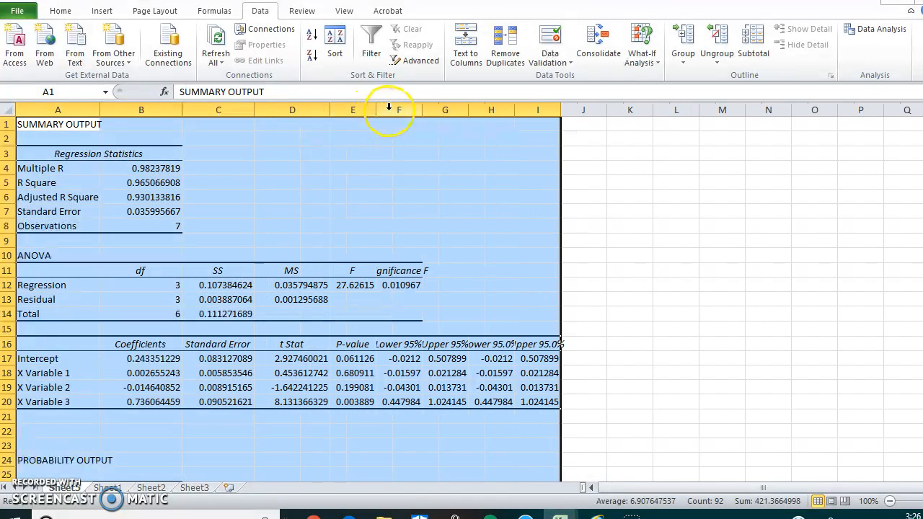
{"action": "left_click_drag", "start_coordinate": [380, 109], "coordinate": [669, 108]}
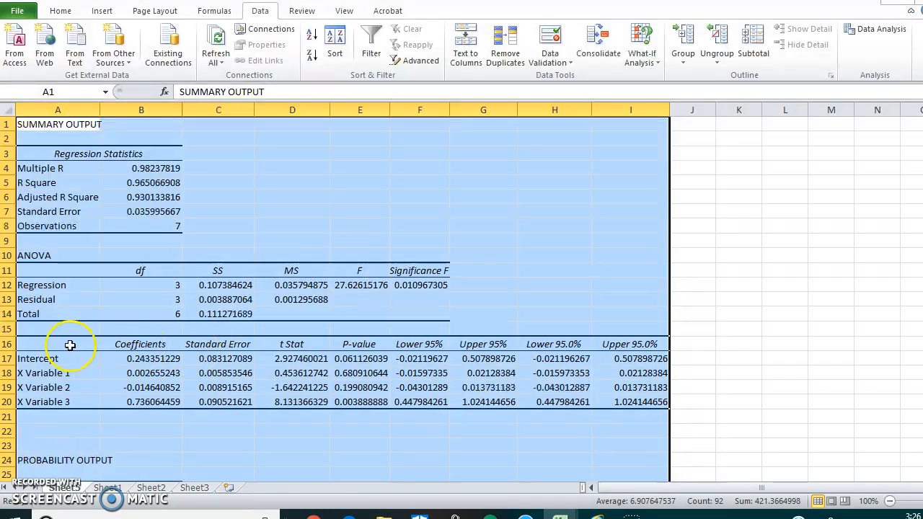
Replace the X Variable 1 label in A18 with the "# late assignments" heading copied from C1 on Sheet1.
{"action": "left_click", "coordinate": [34, 371]}
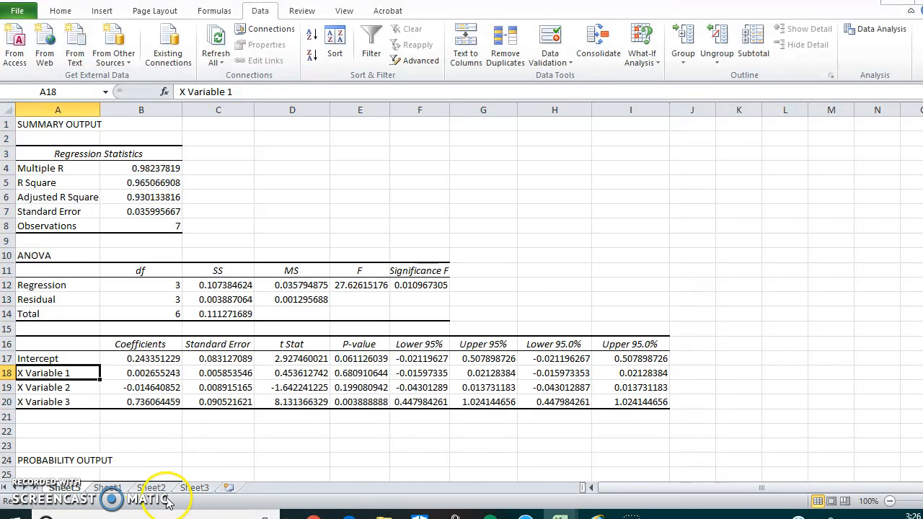
{"action": "left_click", "coordinate": [106, 487]}
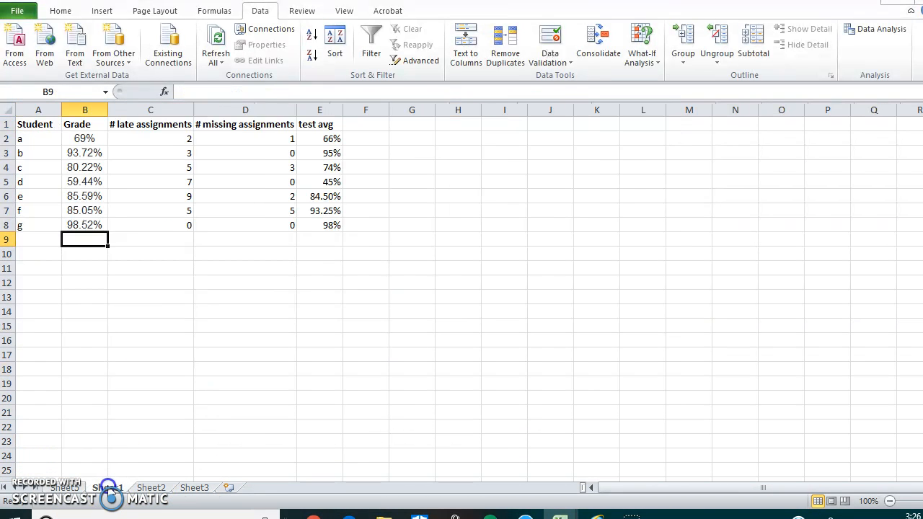
{"action": "left_click", "coordinate": [162, 124]}
{"action": "key", "text": "ctrl+c"}
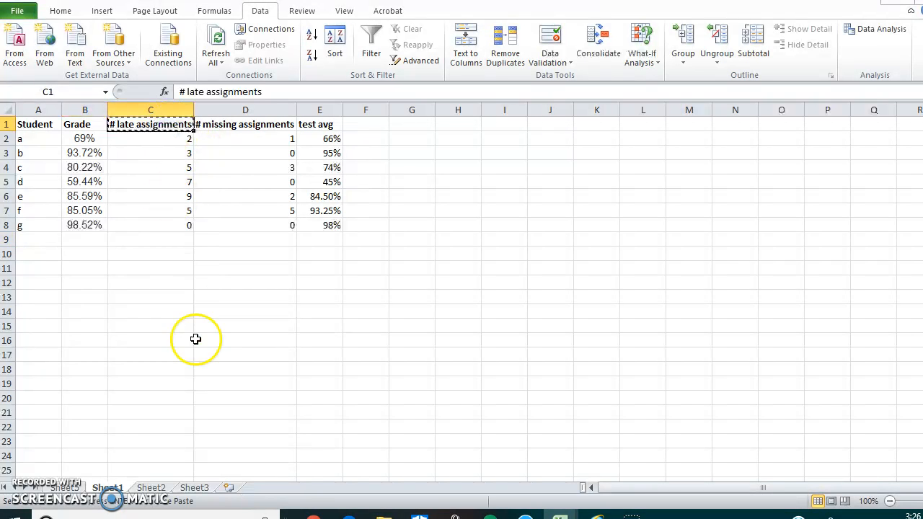
{"action": "left_click", "coordinate": [79, 487]}
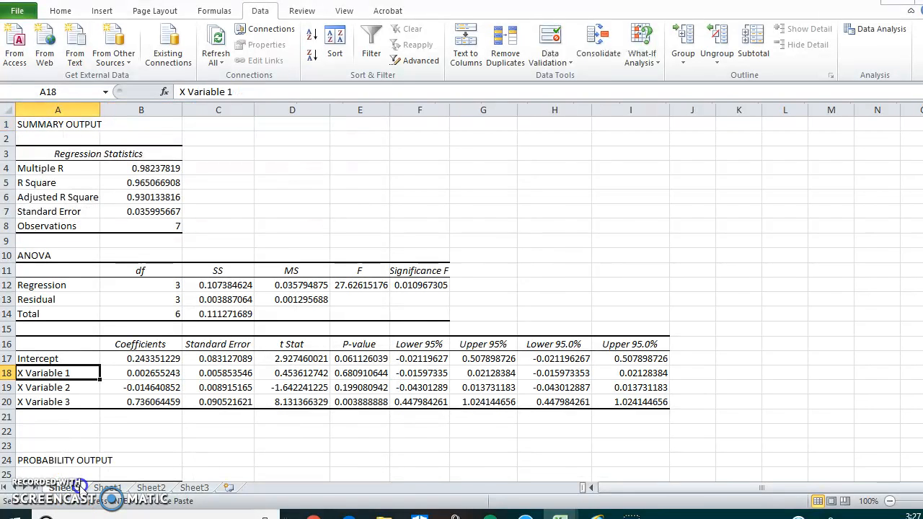
{"action": "key", "text": "ctrl+v"}
Replace the X Variable 2 label in A19 with "# missing assignments".
{"action": "left_click", "coordinate": [81, 390]}
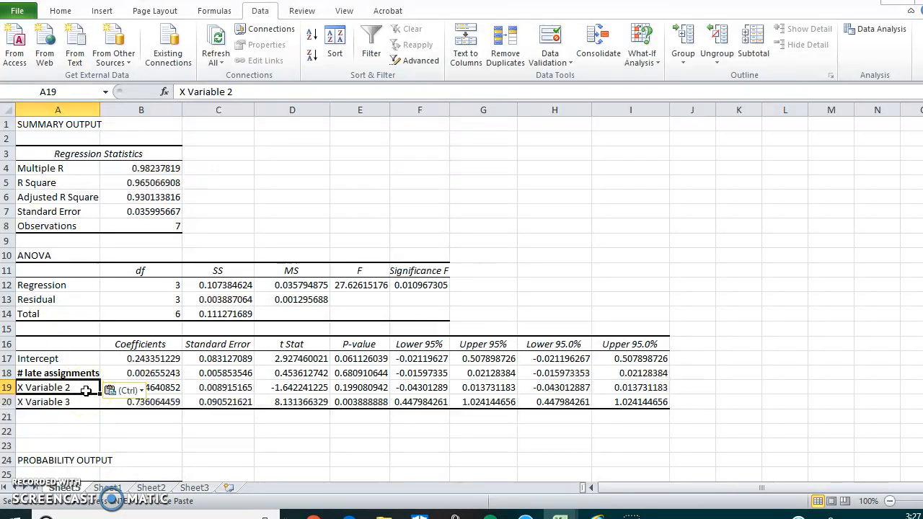
{"action": "type", "text": "E#"}
{"action": "key", "text": "BackSpace"}
{"action": "key", "text": "BackSpace"}
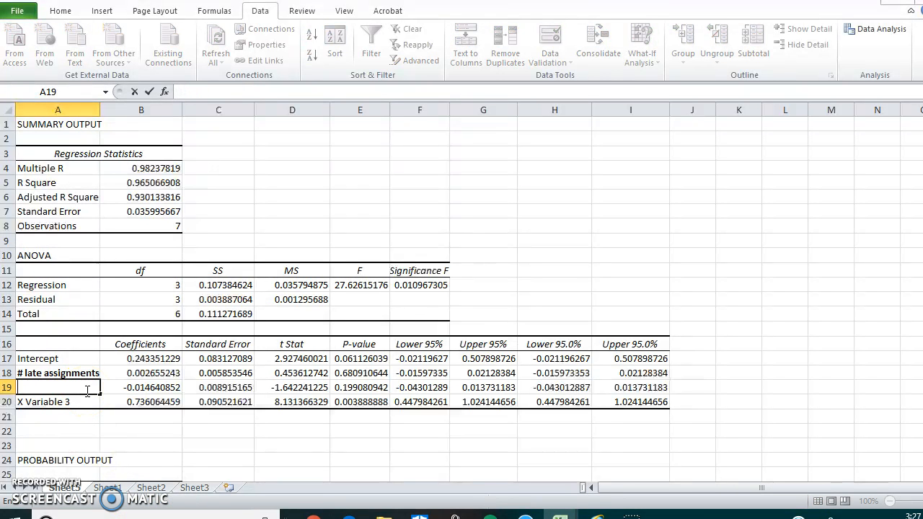
{"action": "type", "text": "# missing"}
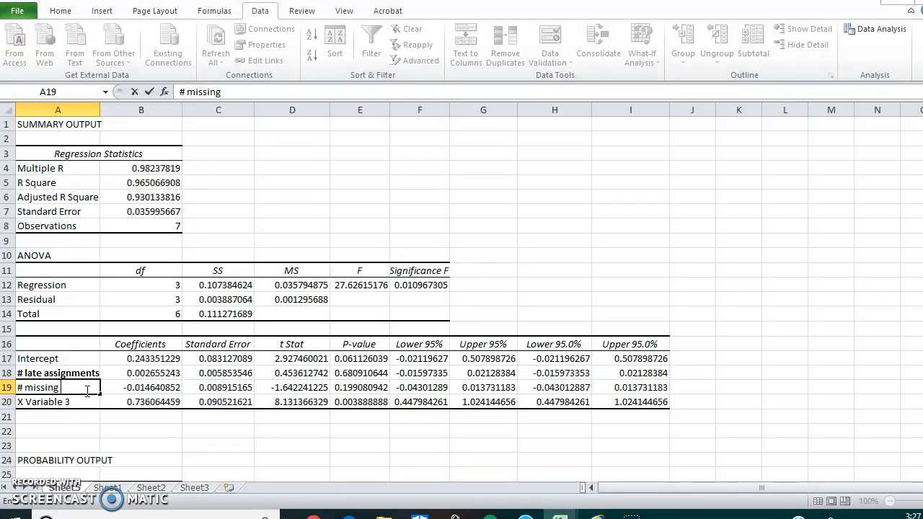
{"action": "type", "text": " assignments"}
{"action": "key", "text": "Return"}
Replace the X Variable 3 label in A20 with "test avg".
{"action": "type", "text": "test ave"}
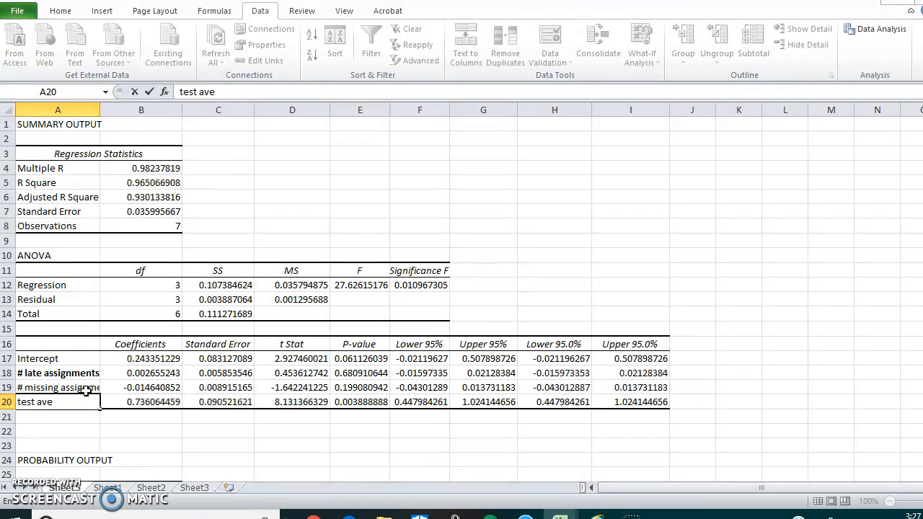
{"action": "key", "text": "BackSpace"}
{"action": "type", "text": "g"}
{"action": "left_click", "coordinate": [183, 429]}
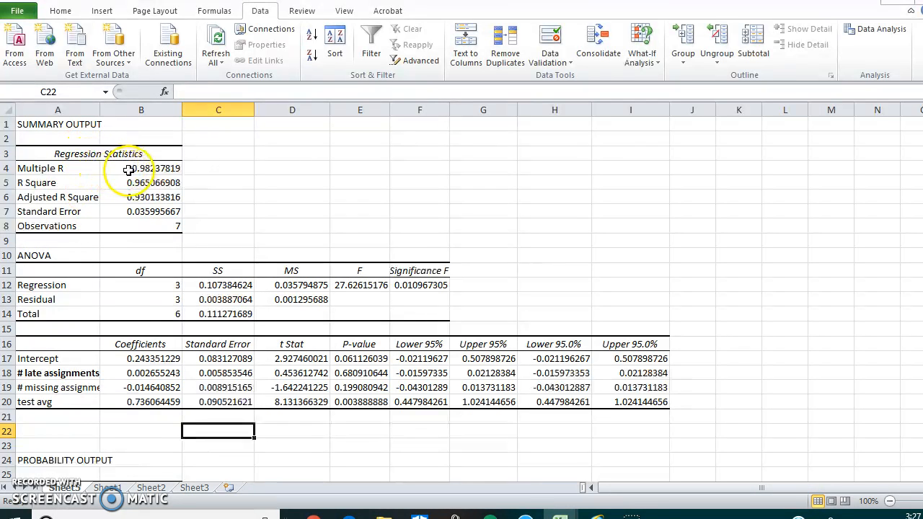
Examine the Multiple R, R Square and Adjusted R Square values and the ANOVA section of the summary output.
{"action": "left_click_drag", "start_coordinate": [149, 168], "coordinate": [159, 197]}
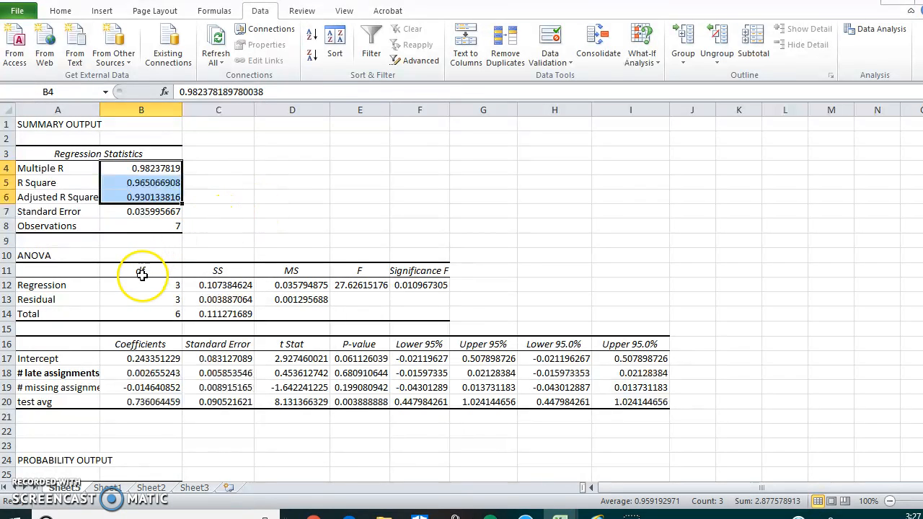
{"action": "left_click", "coordinate": [38, 255]}
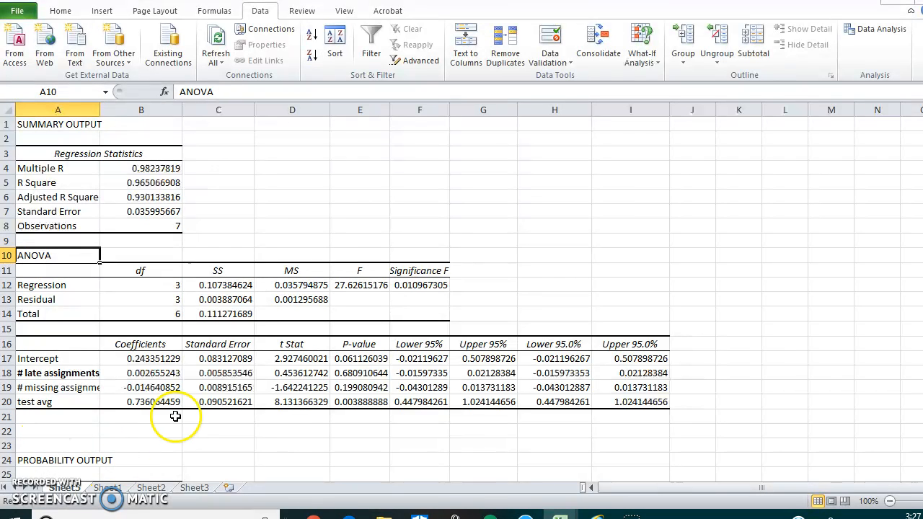
Examine the Coefficients, Standard Error, t Stat and P-value columns, checking the P-values of the intercept, # late assignments, # missing assignments and test avg.
{"action": "left_click", "coordinate": [146, 417]}
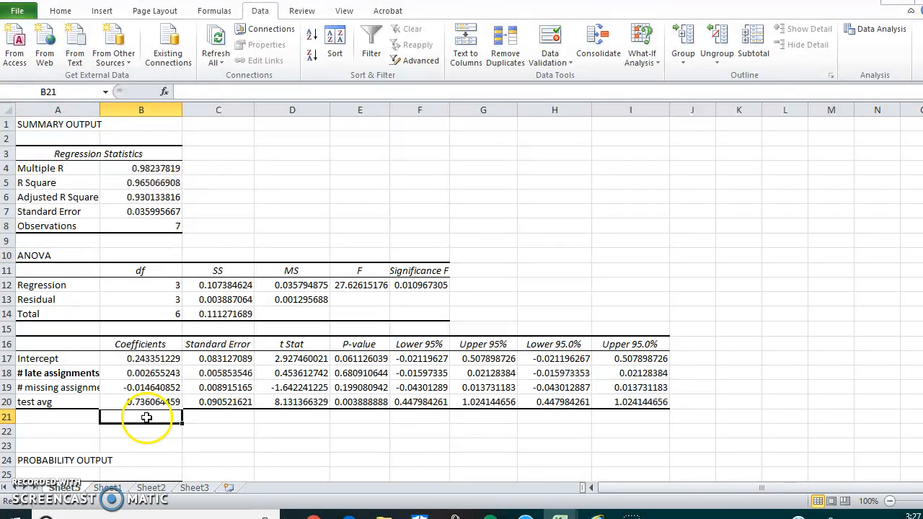
{"action": "left_click", "coordinate": [134, 345]}
{"action": "left_click", "coordinate": [219, 357]}
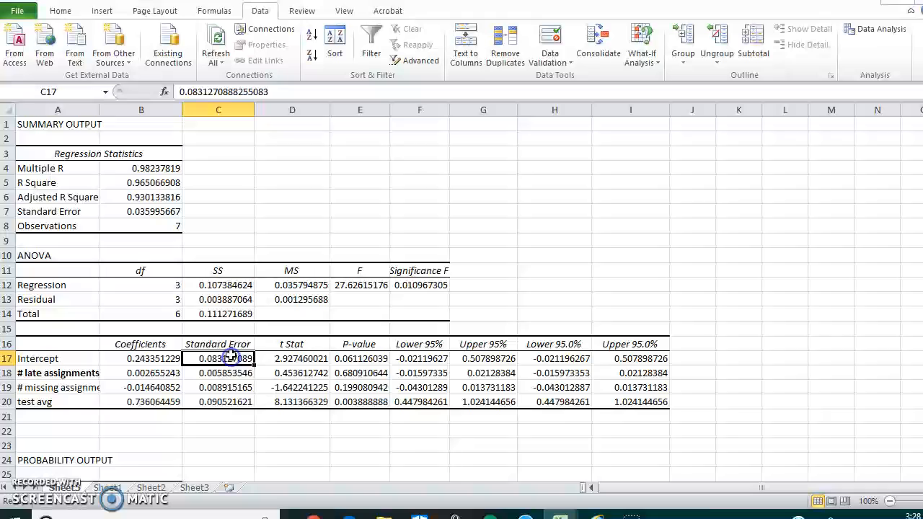
{"action": "left_click", "coordinate": [281, 342]}
{"action": "left_click", "coordinate": [358, 345]}
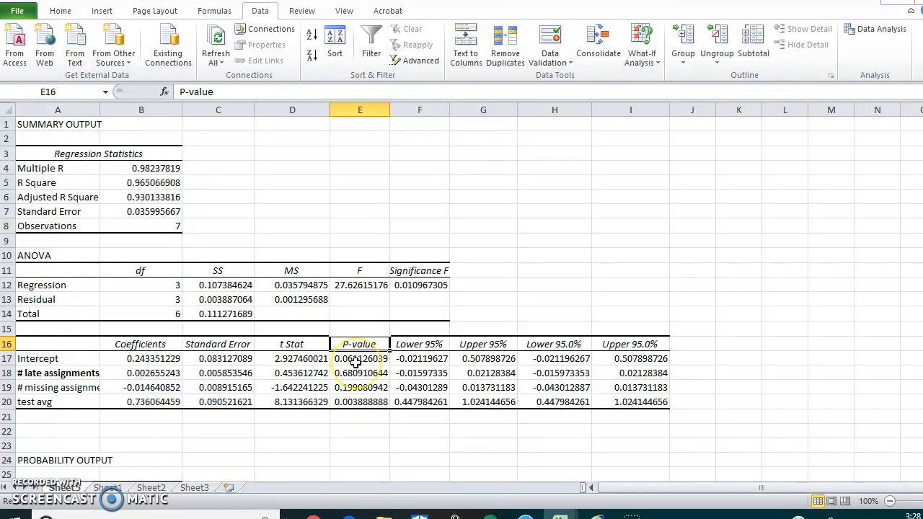
{"action": "left_click", "coordinate": [360, 357]}
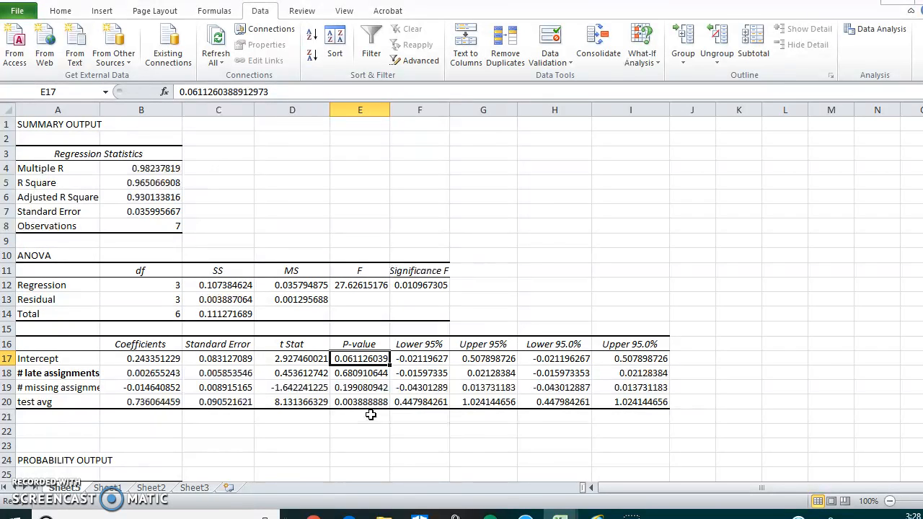
{"action": "left_click", "coordinate": [364, 372]}
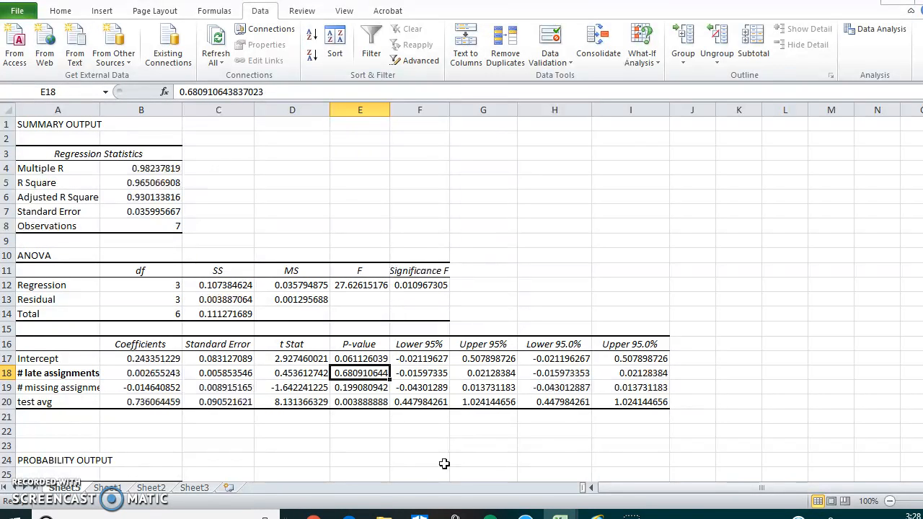
{"action": "left_click", "coordinate": [361, 387]}
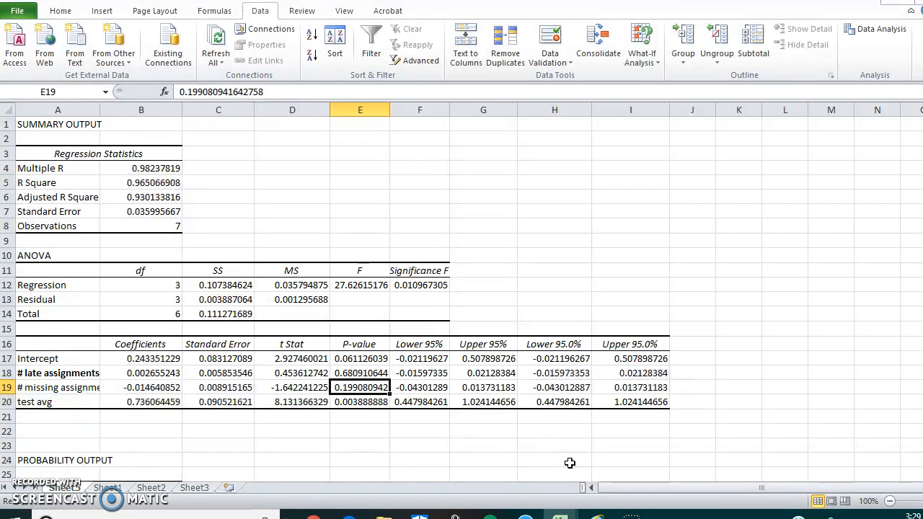
{"action": "left_click", "coordinate": [352, 403]}
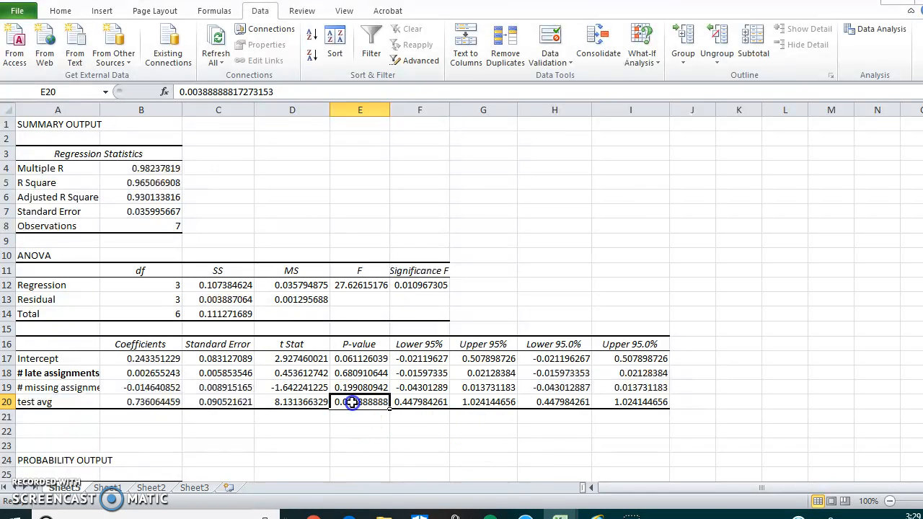
{"action": "mouse_move", "coordinate": [560, 516]}
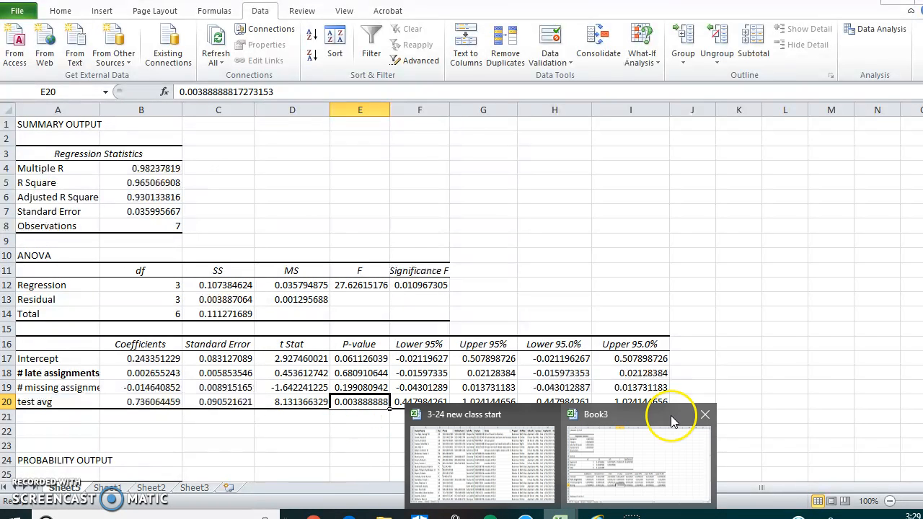